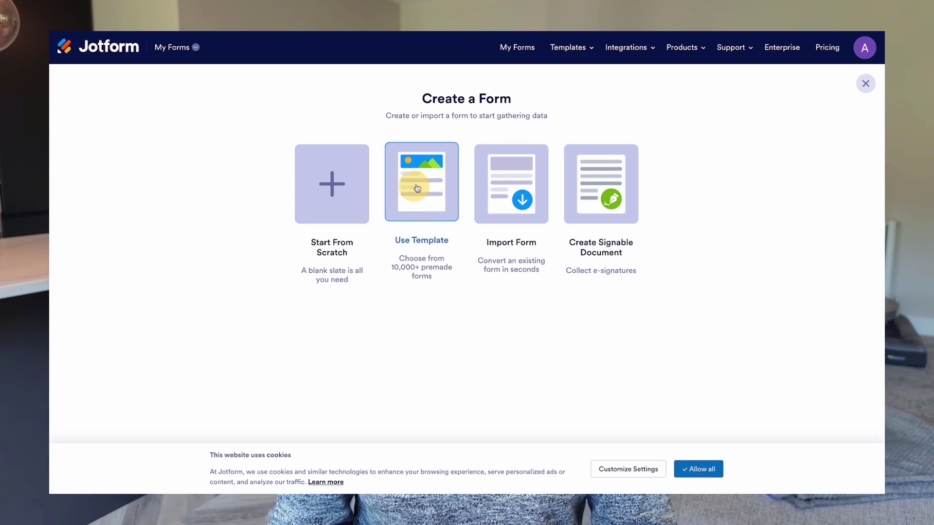
# Open the ready-made template gallery and browse down through its form categories
pyautogui.click(408, 181)
pyautogui.scroll(-6, 777, 253)
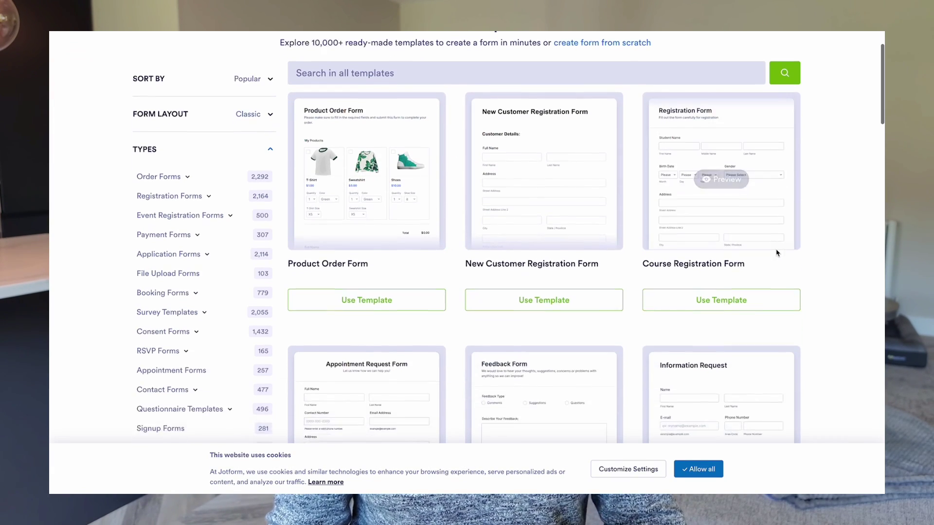
pyautogui.scroll(-3, 777, 253)
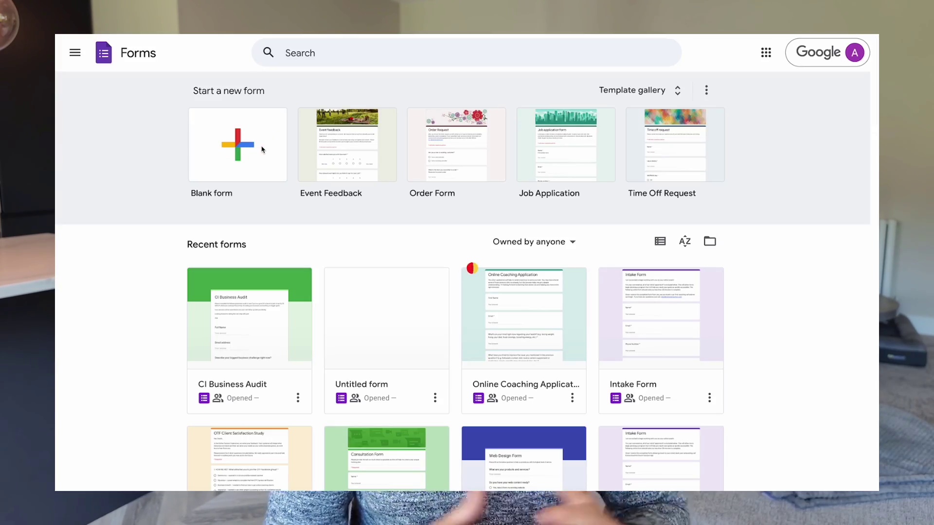
# Go back to the Create a Form page to start a new blank form
pyautogui.click(261, 150)
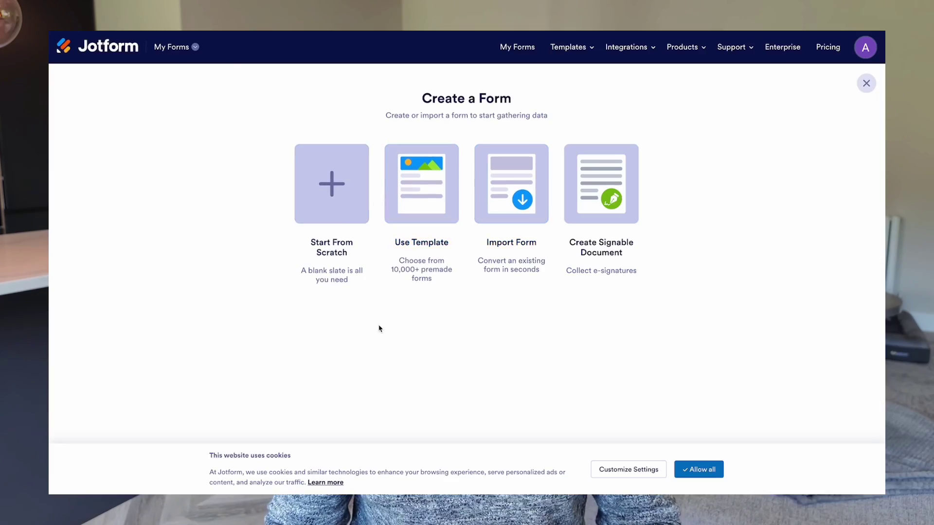
# Create a Card Form from scratch and add Full Name, Address and Date Picker cards
pyautogui.click(328, 189)
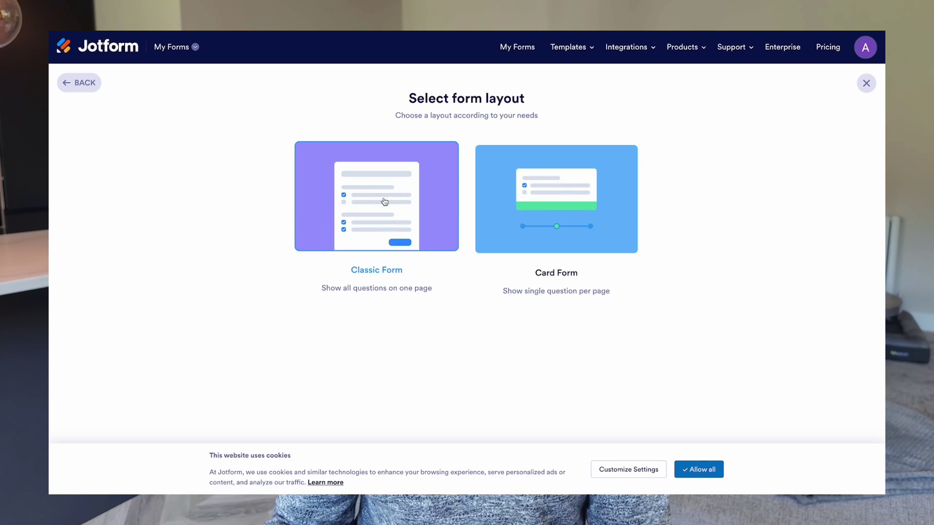
pyautogui.click(558, 210)
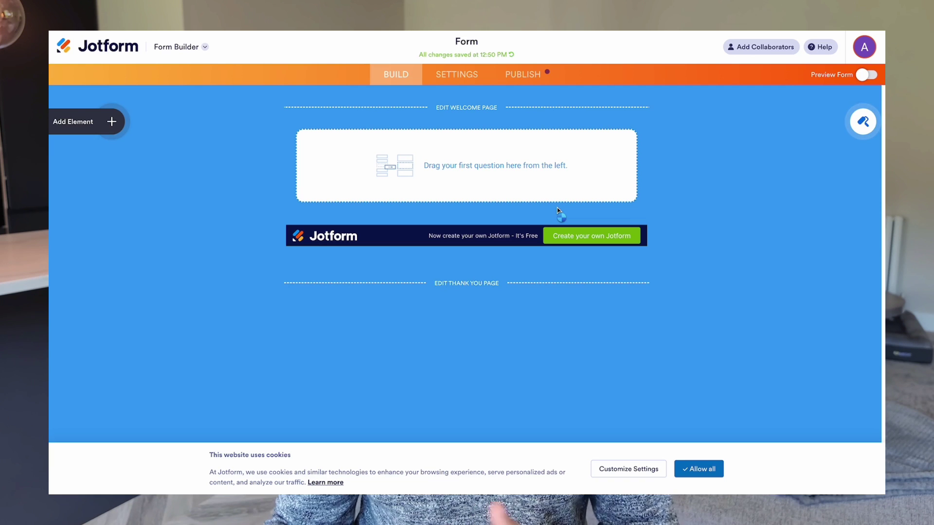
pyautogui.click(109, 120)
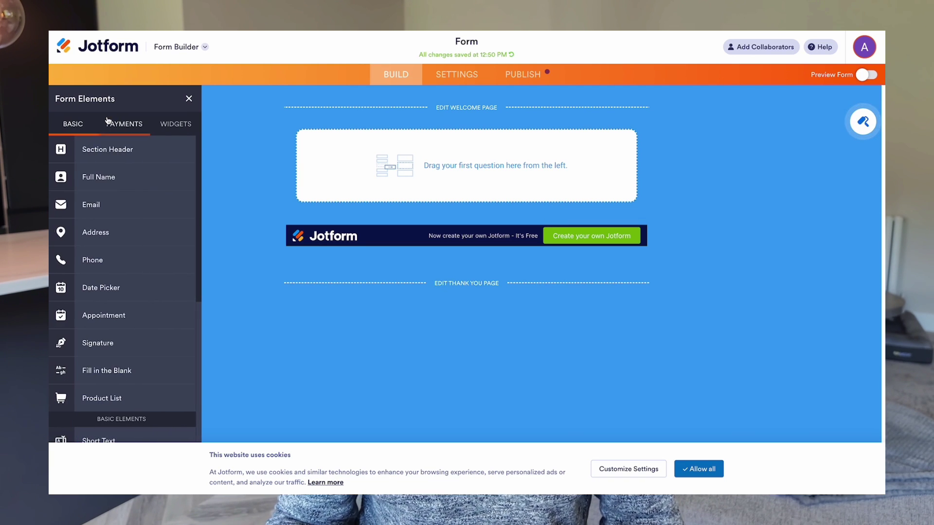
pyautogui.moveTo(97, 177); pyautogui.dragTo(417, 173)
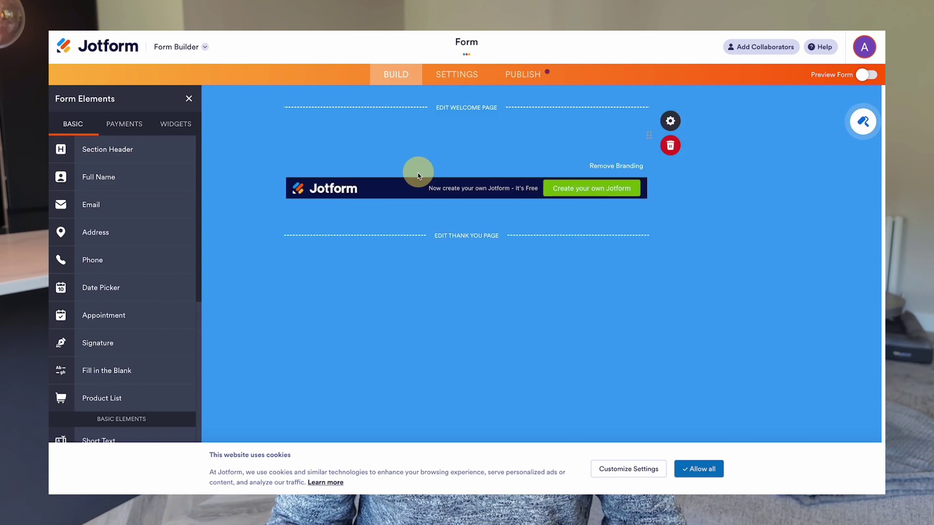
pyautogui.moveTo(97, 232); pyautogui.dragTo(387, 266)
pyautogui.scroll(-3, 112, 248)
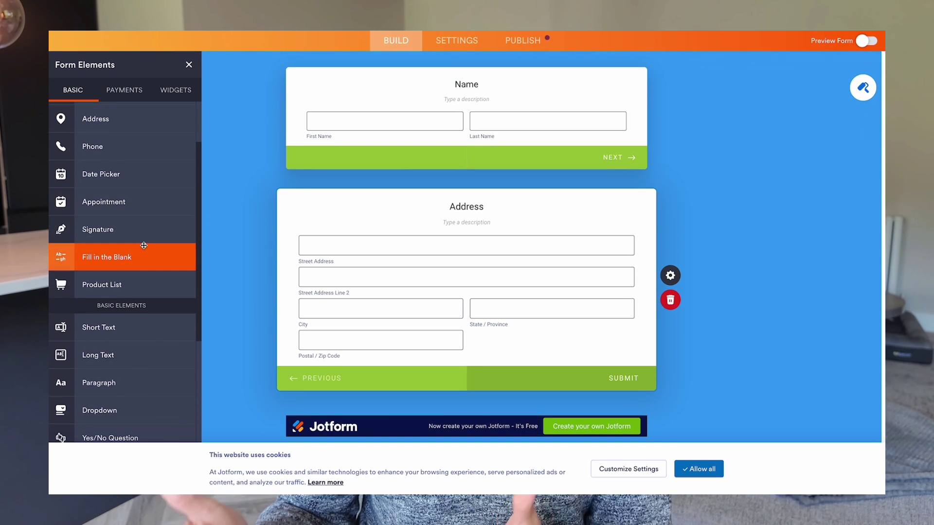
pyautogui.moveTo(107, 174); pyautogui.dragTo(469, 386)
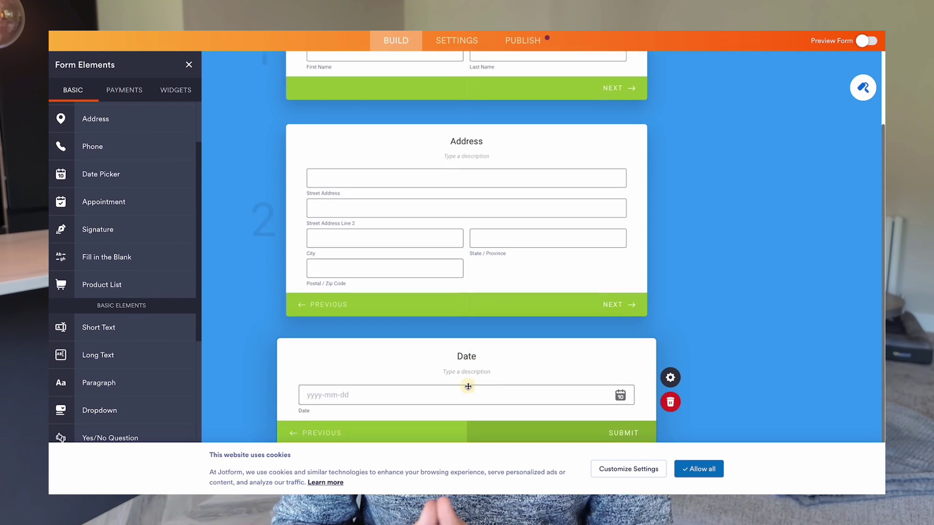
# Try blue-purple, magenta-cyan and green-purple themes, then apply the red colour theme
pyautogui.click(863, 87)
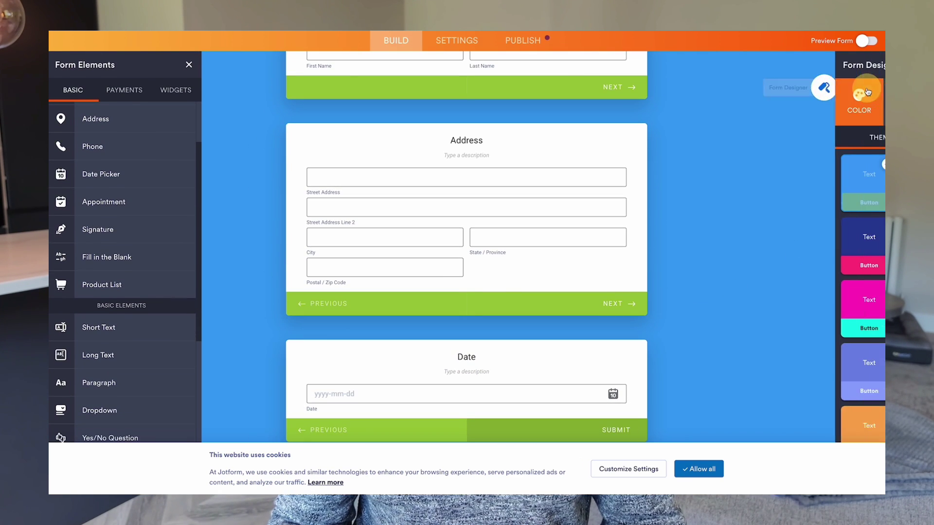
pyautogui.scroll(-3, 835, 348)
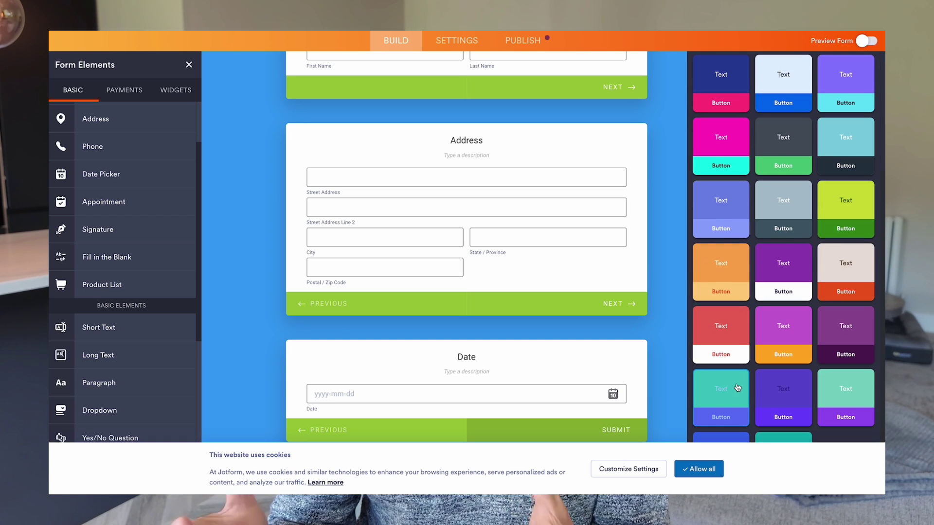
pyautogui.click(728, 211)
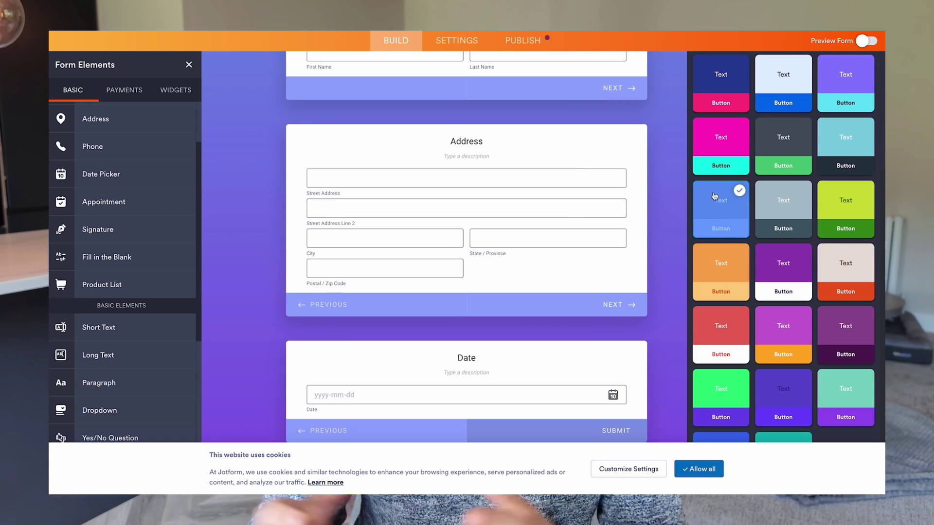
pyautogui.click(721, 154)
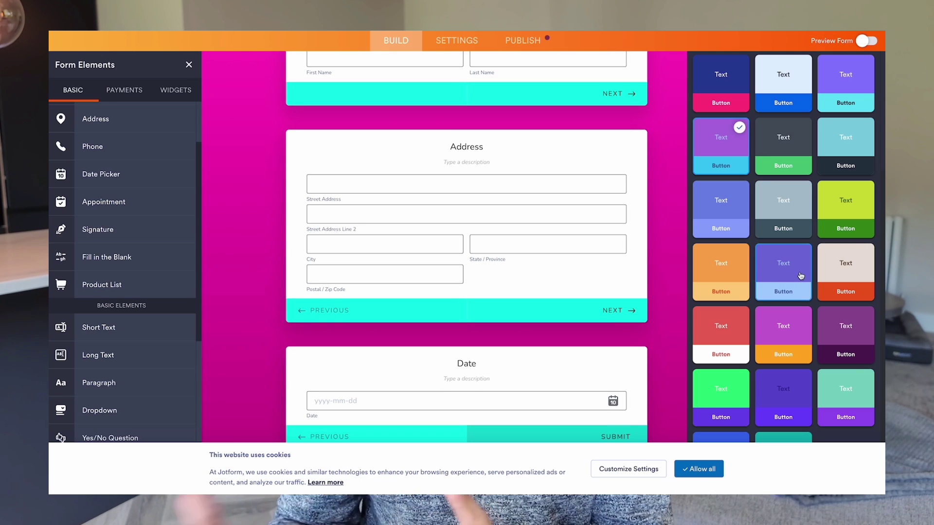
pyautogui.click(849, 392)
pyautogui.scroll(5, 849, 272)
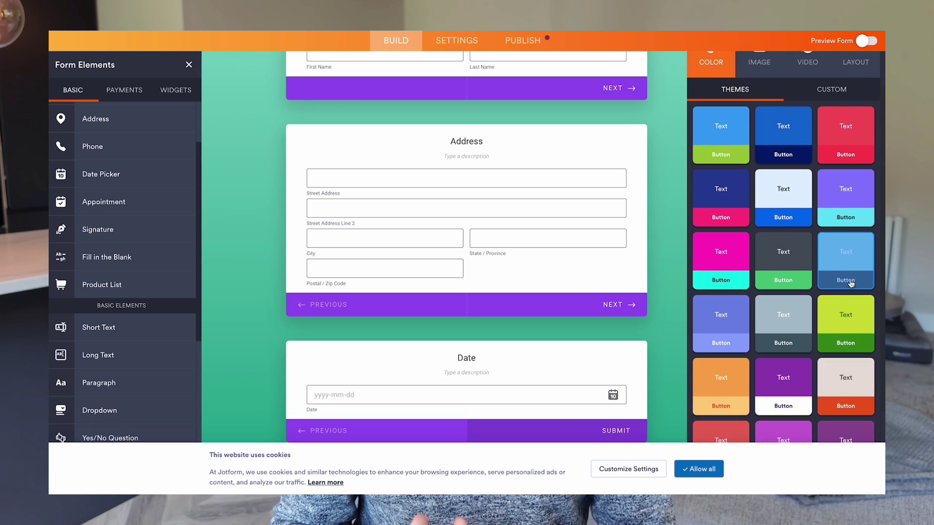
pyautogui.click(829, 196)
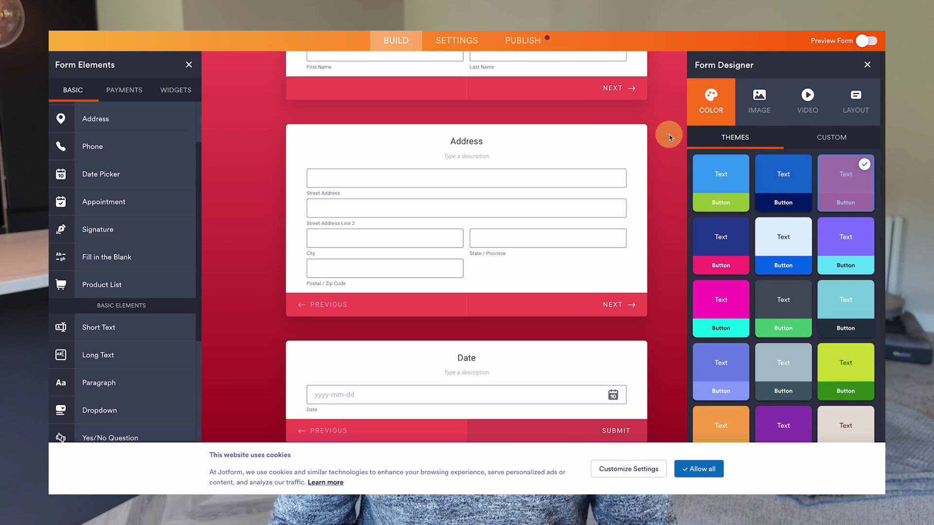
pyautogui.click(868, 65)
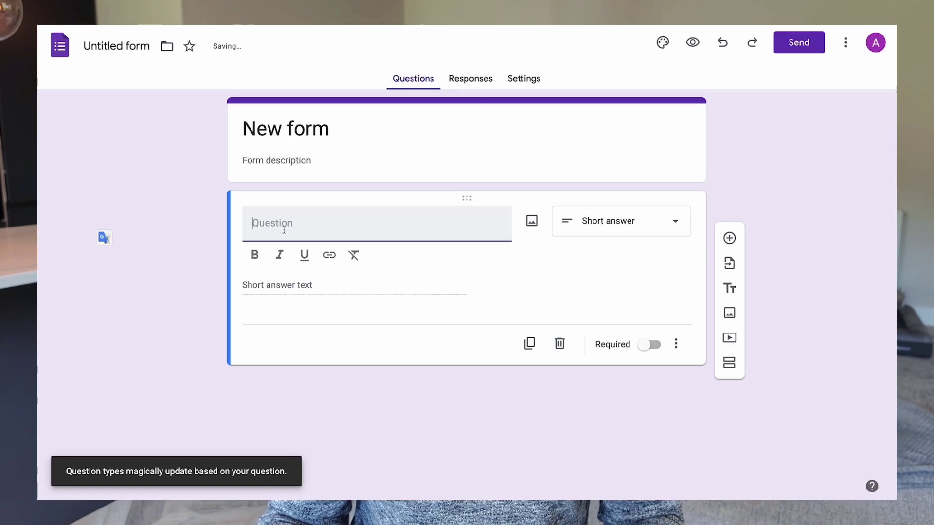
# Start writing the first question and check the available question types
pyautogui.click(281, 223)
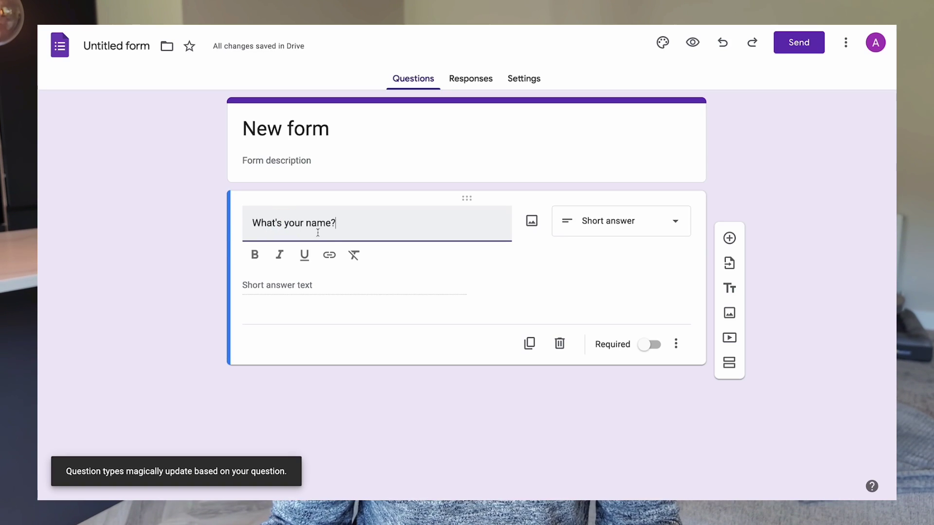
pyautogui.click(590, 227)
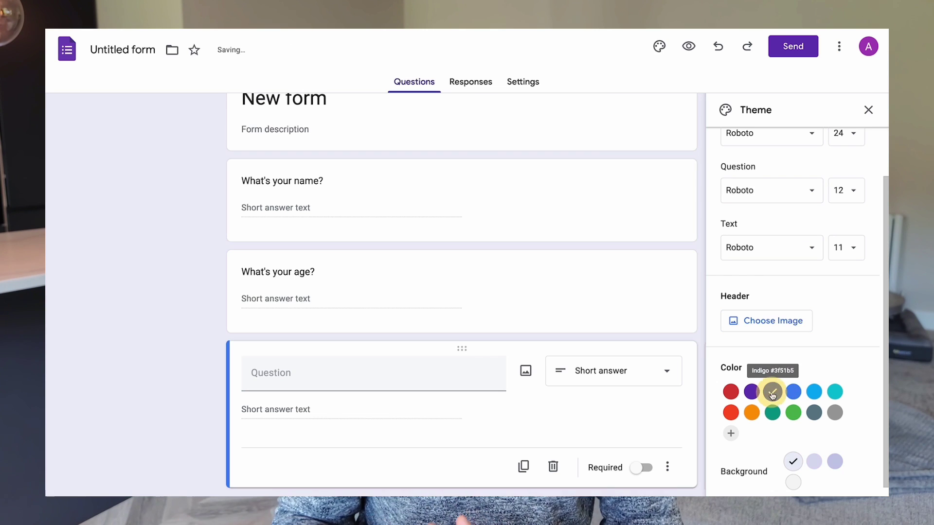
# Change the theme colour from indigo to green, then preview the form
pyautogui.click(773, 393)
pyautogui.click(790, 414)
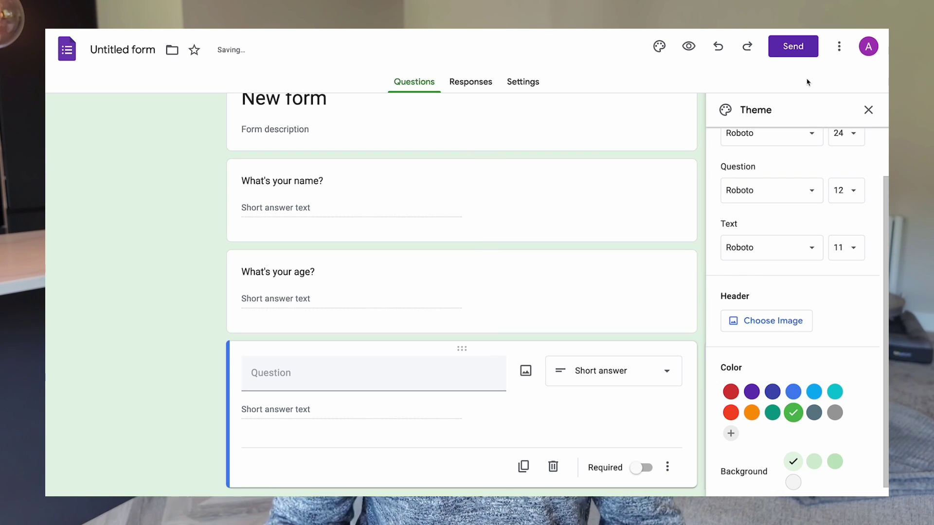
pyautogui.click(690, 49)
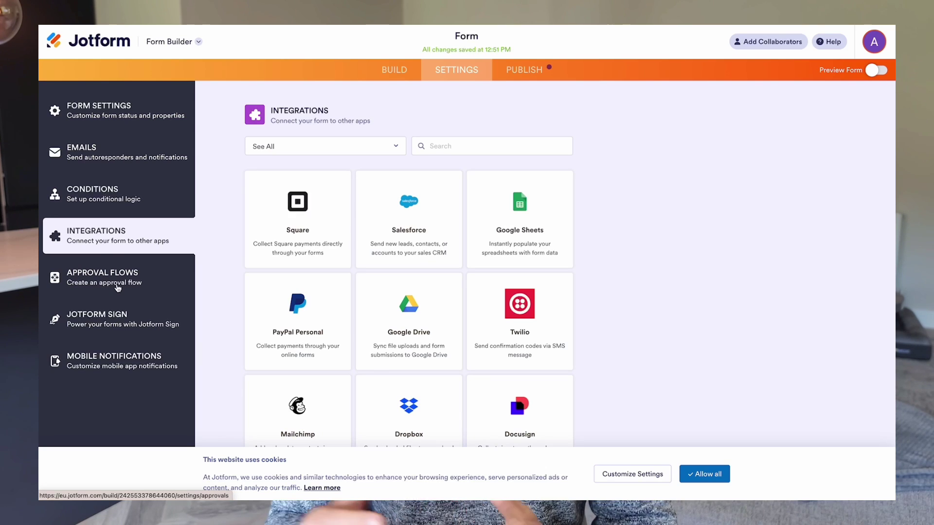
# Scroll through the Integrations cards such as Square, Salesforce, Google Sheets, Slack and Zoom
pyautogui.scroll(-4, 639, 292)
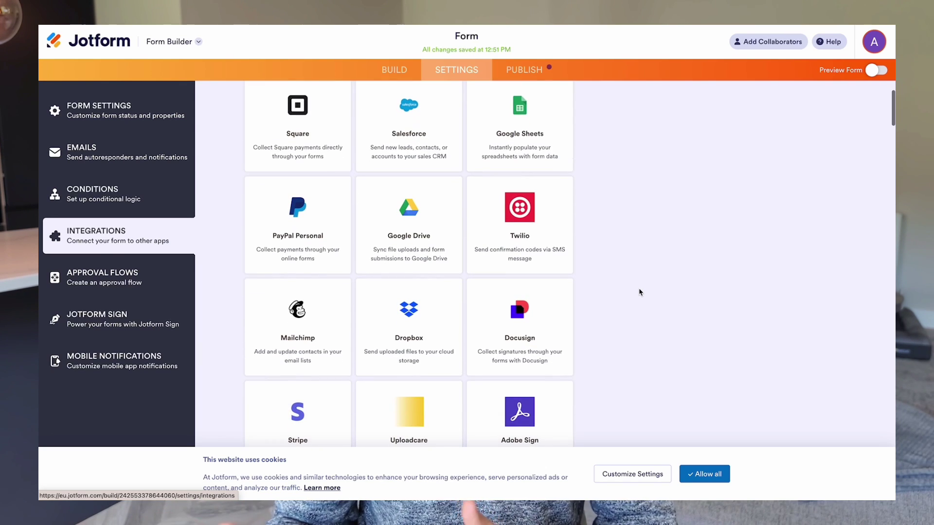
pyautogui.scroll(-4, 639, 289)
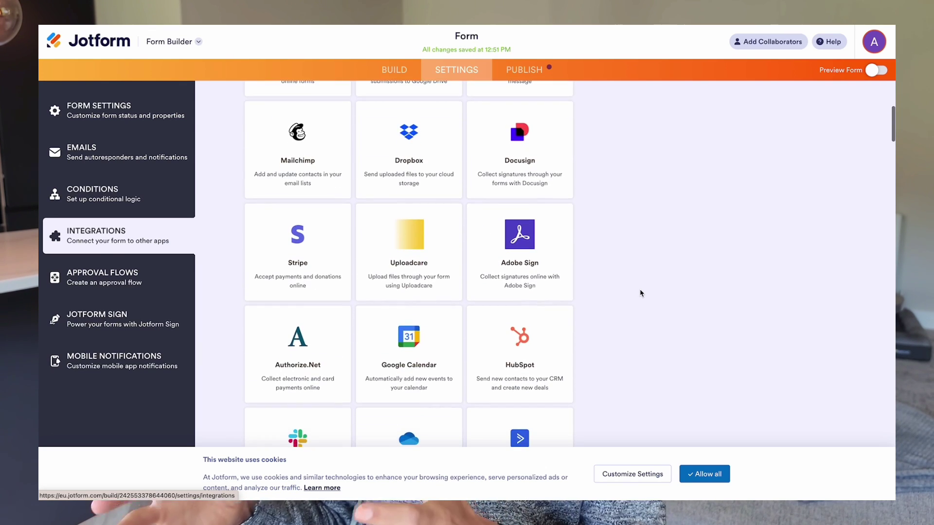
pyautogui.scroll(-3, 641, 290)
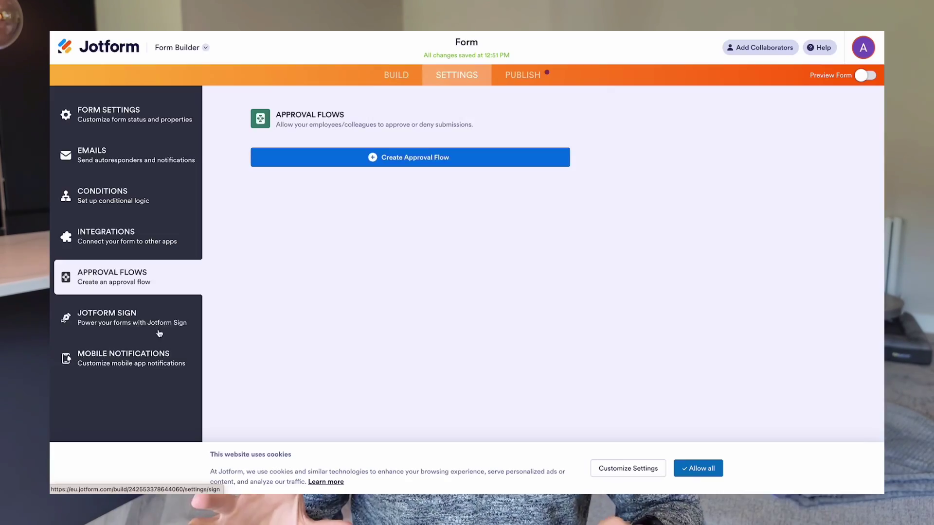
# Look at the Jotform Sign settings, then review the Mobile Notifications panel
pyautogui.click(177, 319)
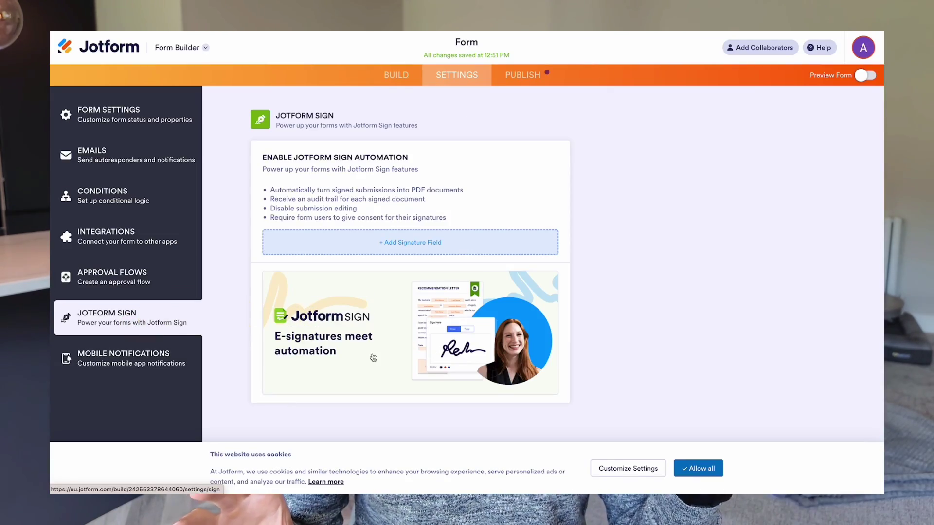
pyautogui.click(130, 361)
pyautogui.scroll(-3, 705, 347)
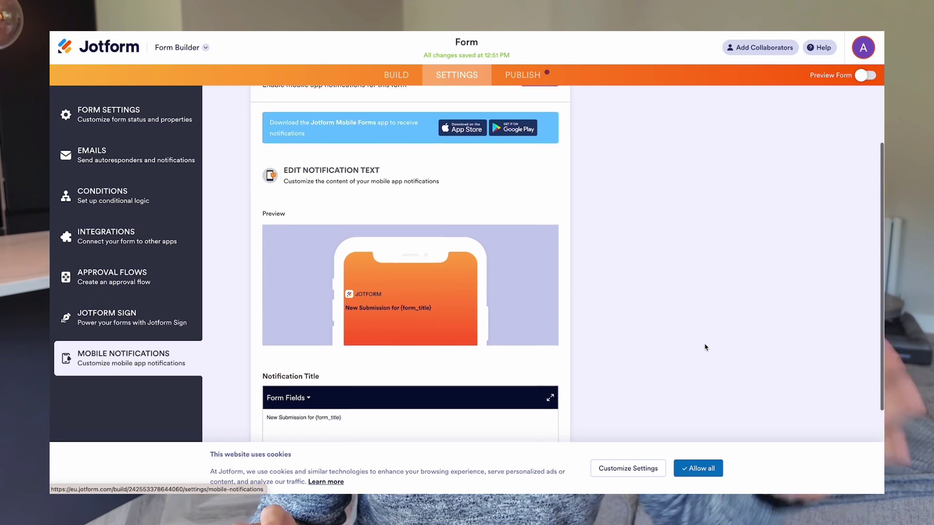
pyautogui.scroll(3, 705, 348)
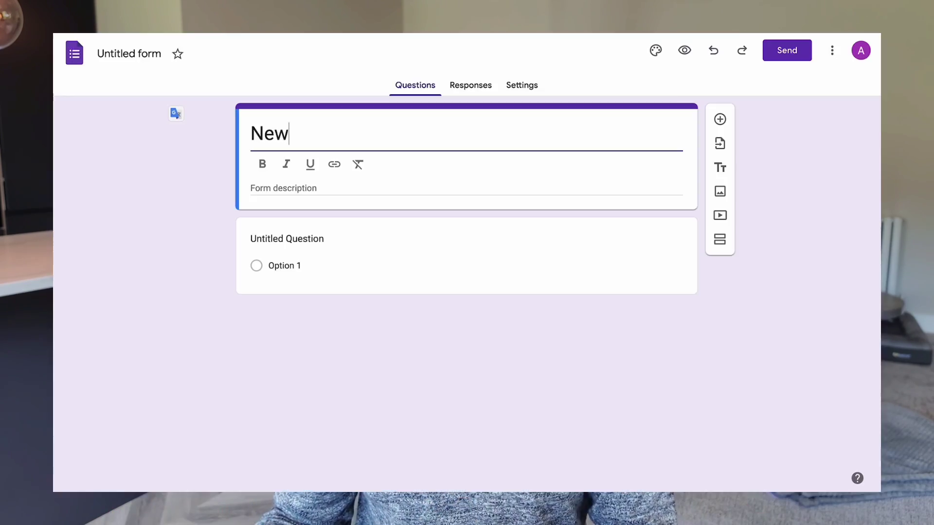
# Begin editing the untitled multiple-choice question in the new Google Form
pyautogui.click(280, 236)
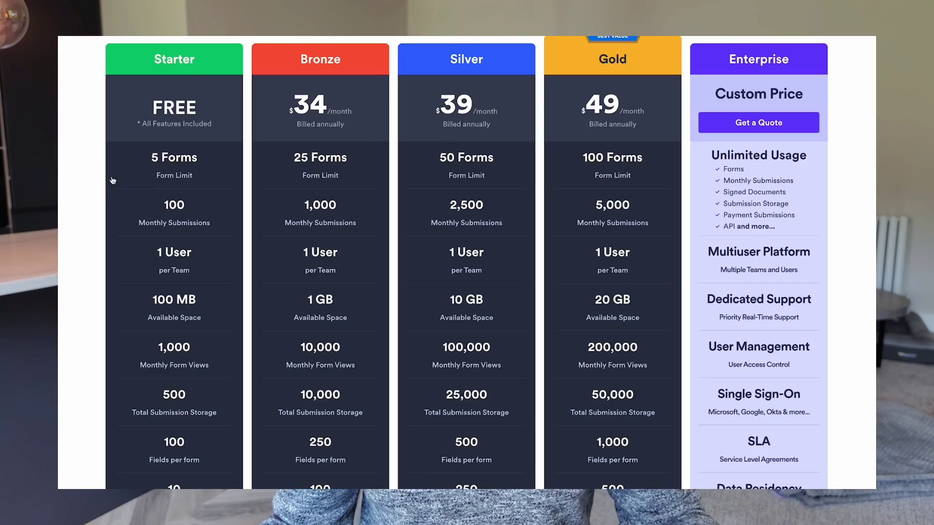
pyautogui.scroll(-1, 225, 257)
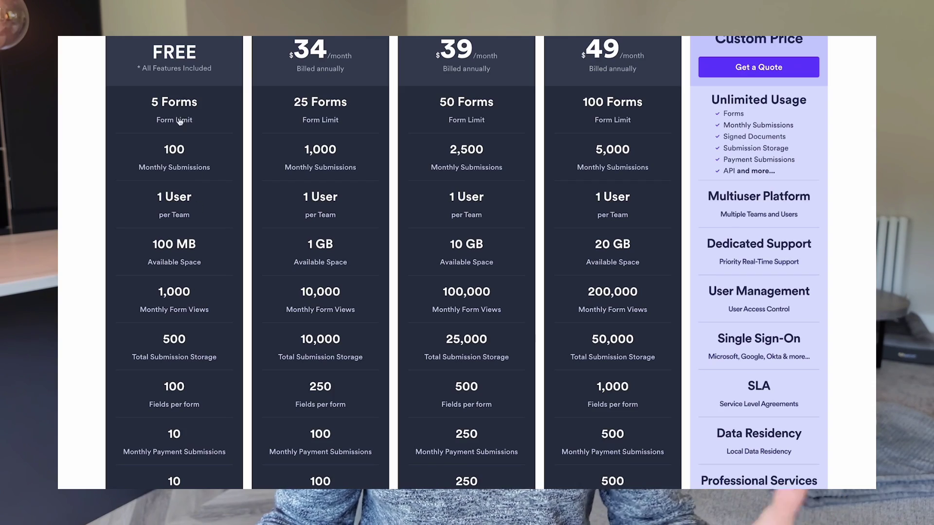
pyautogui.scroll(-1, 211, 255)
pyautogui.scroll(-1, 212, 255)
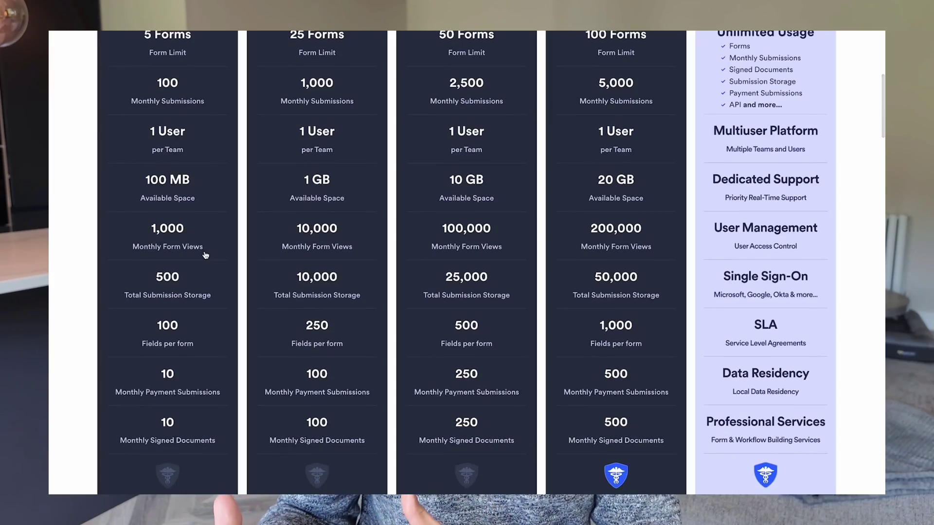
pyautogui.scroll(2, 206, 252)
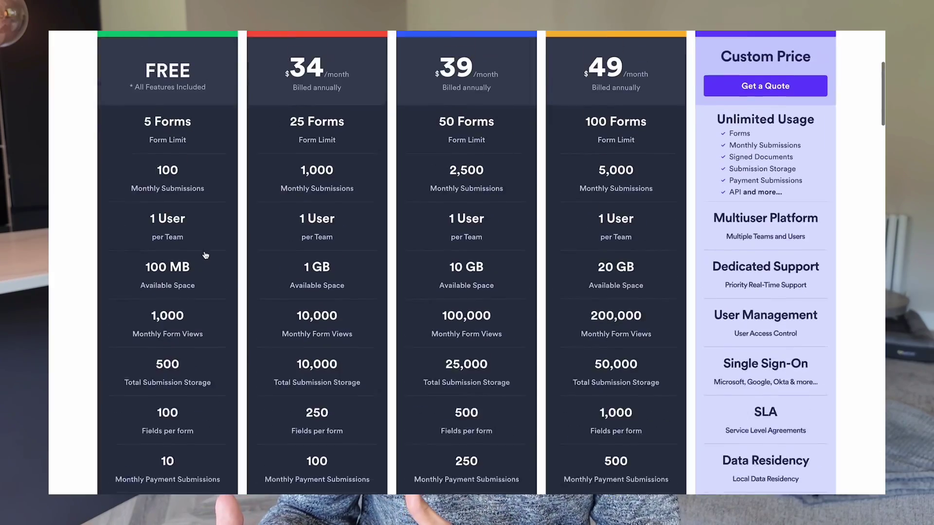
pyautogui.scroll(1, 206, 255)
pyautogui.scroll(-3, 381, 227)
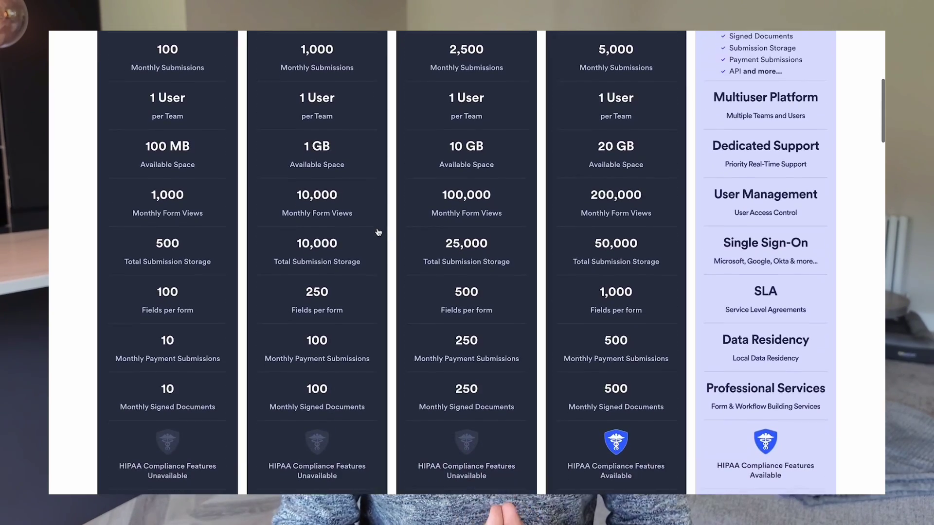
pyautogui.scroll(3, 378, 232)
pyautogui.scroll(2, 377, 232)
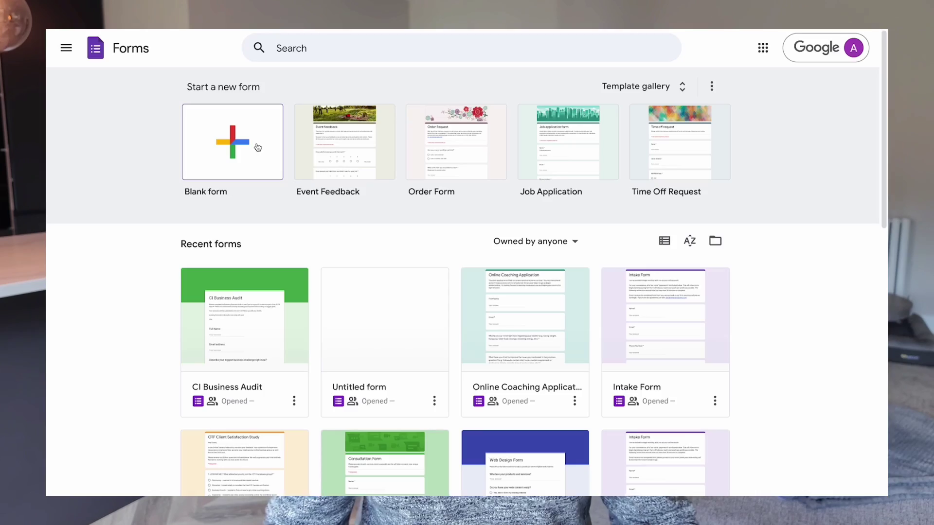
# Step through the red form's Name, Address and Date cards and submit it
pyautogui.click(256, 145)
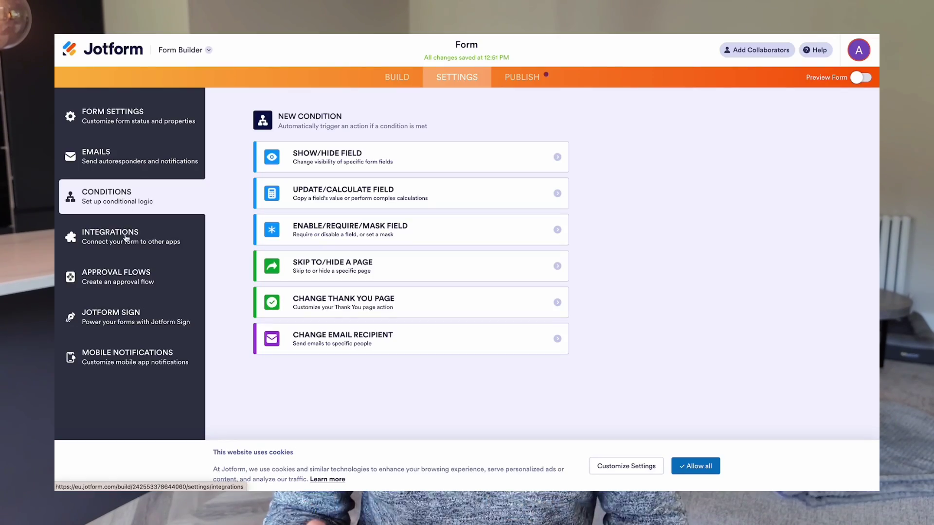
pyautogui.click(126, 238)
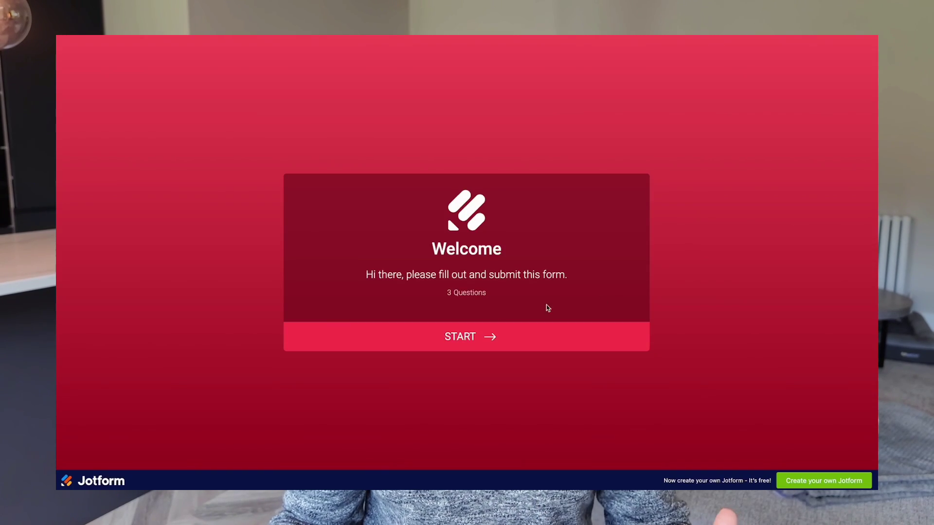
pyautogui.click(489, 335)
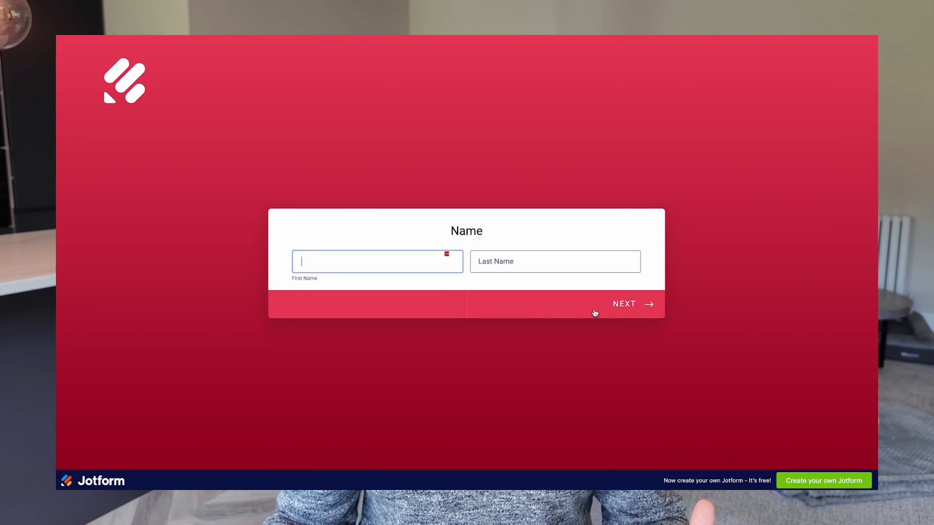
pyautogui.click(647, 308)
pyautogui.click(646, 354)
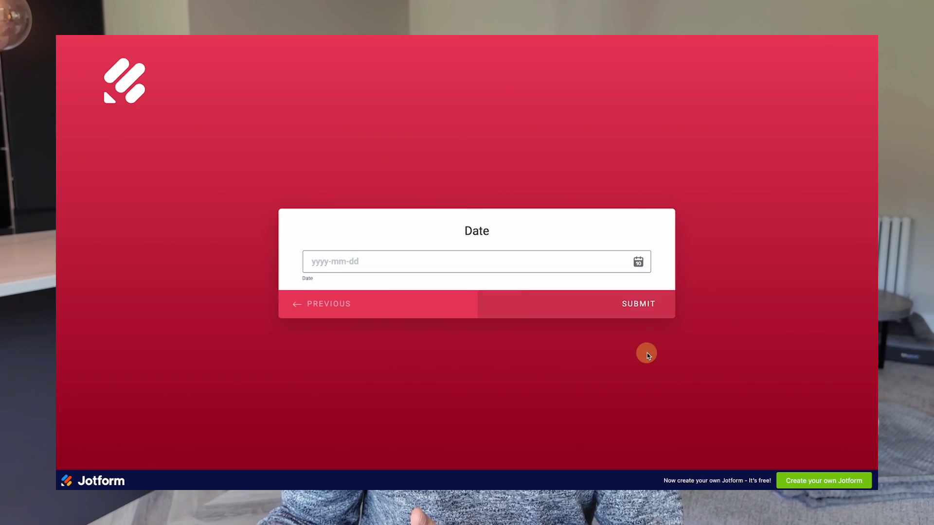
pyautogui.click(646, 306)
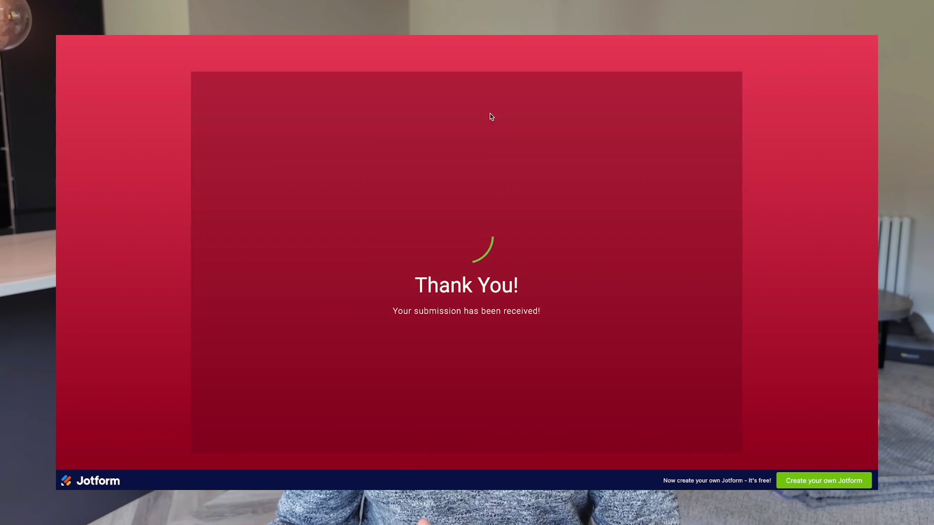